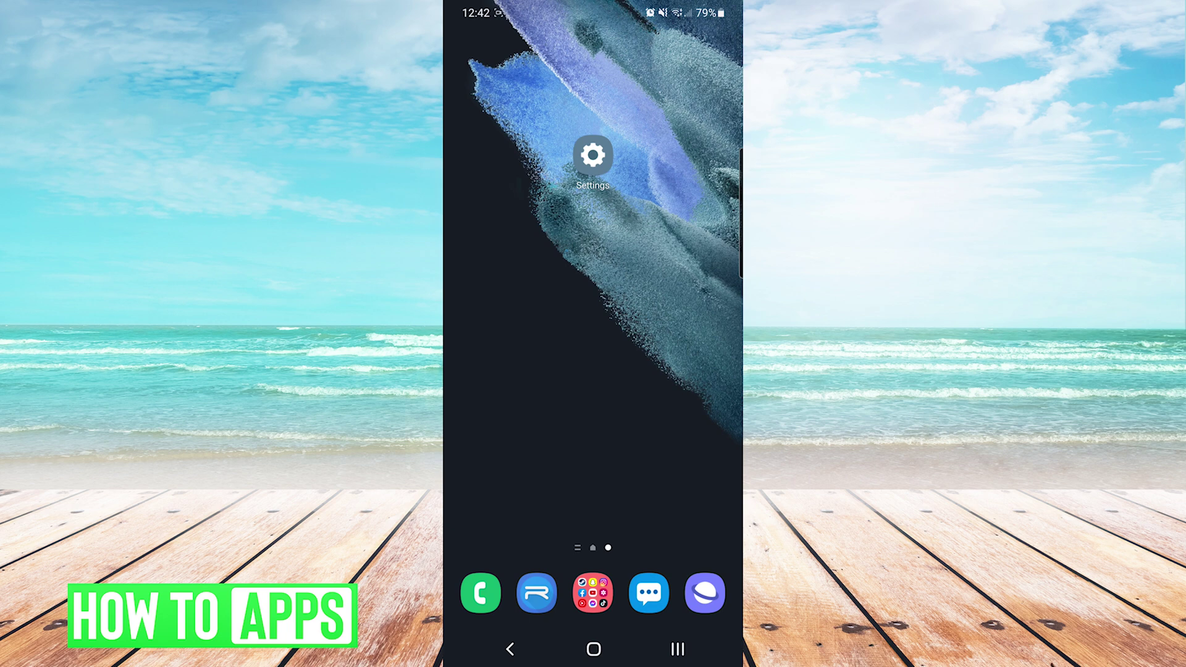
Check Downdetector's Instagram page for problems, then search twitter.com/instagram in Samsung Internet.
click(705, 594)
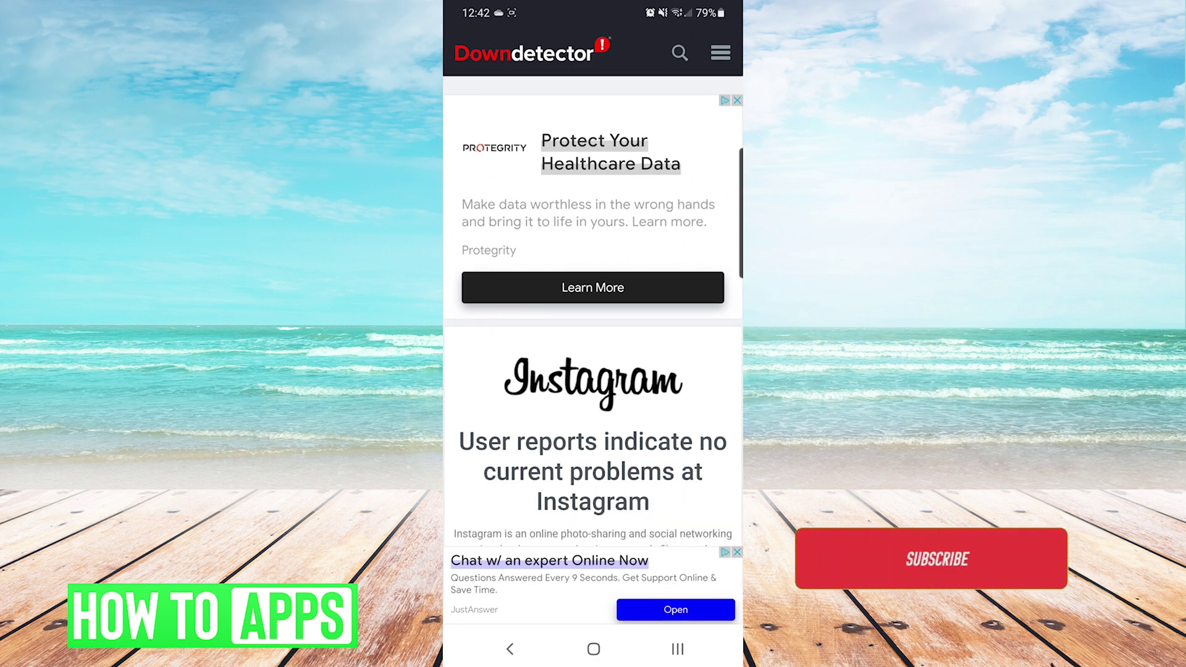
scroll(593, 371, down, 3)
scroll(593, 370, down, 3)
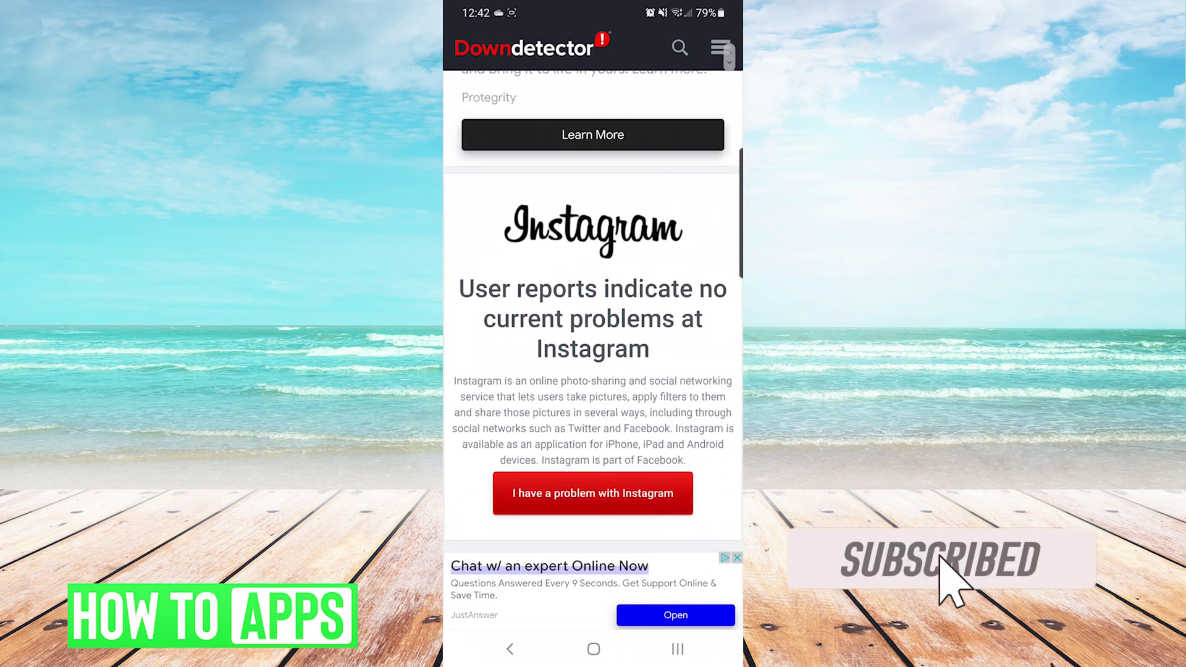
scroll(593, 370, down, 2)
scroll(640, 296, down, 2)
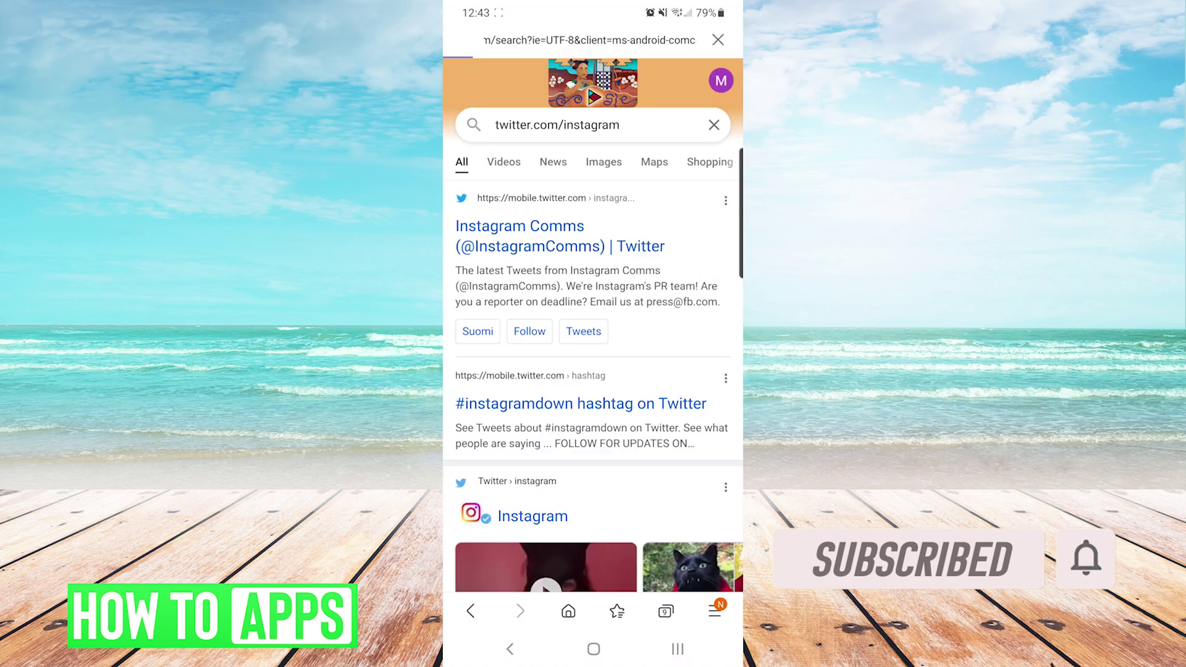
Browse the Instagram Comms Twitter profile from the search results for outage tweets.
click(556, 245)
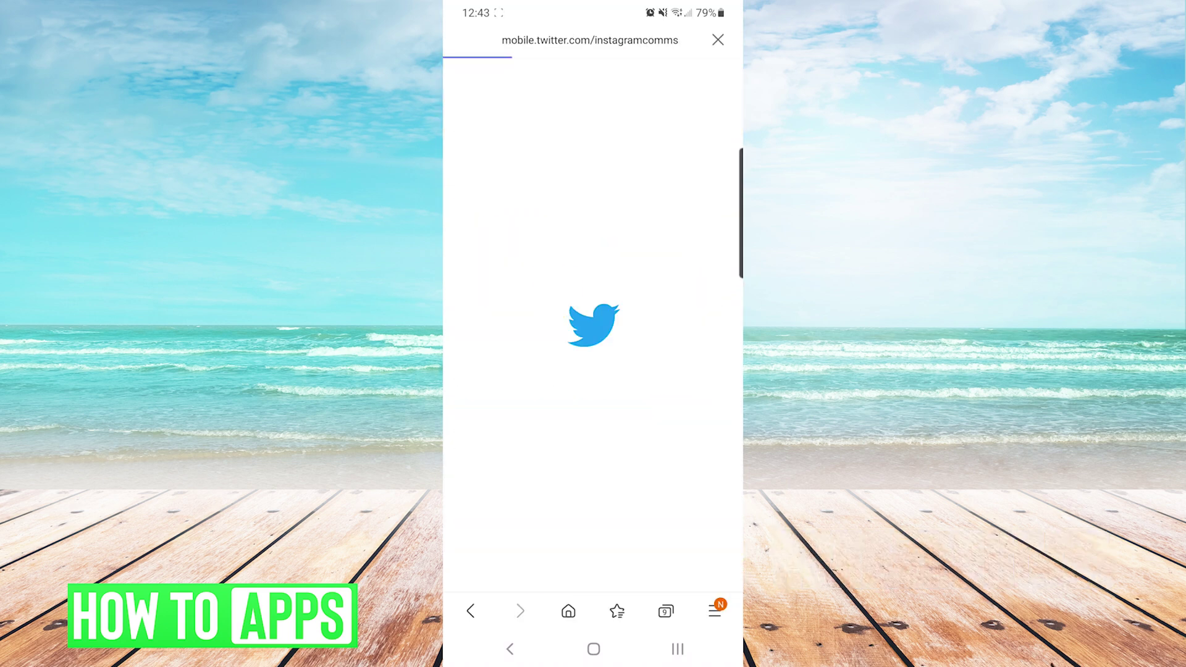
scroll(593, 371, down, 5)
scroll(594, 371, down, 5)
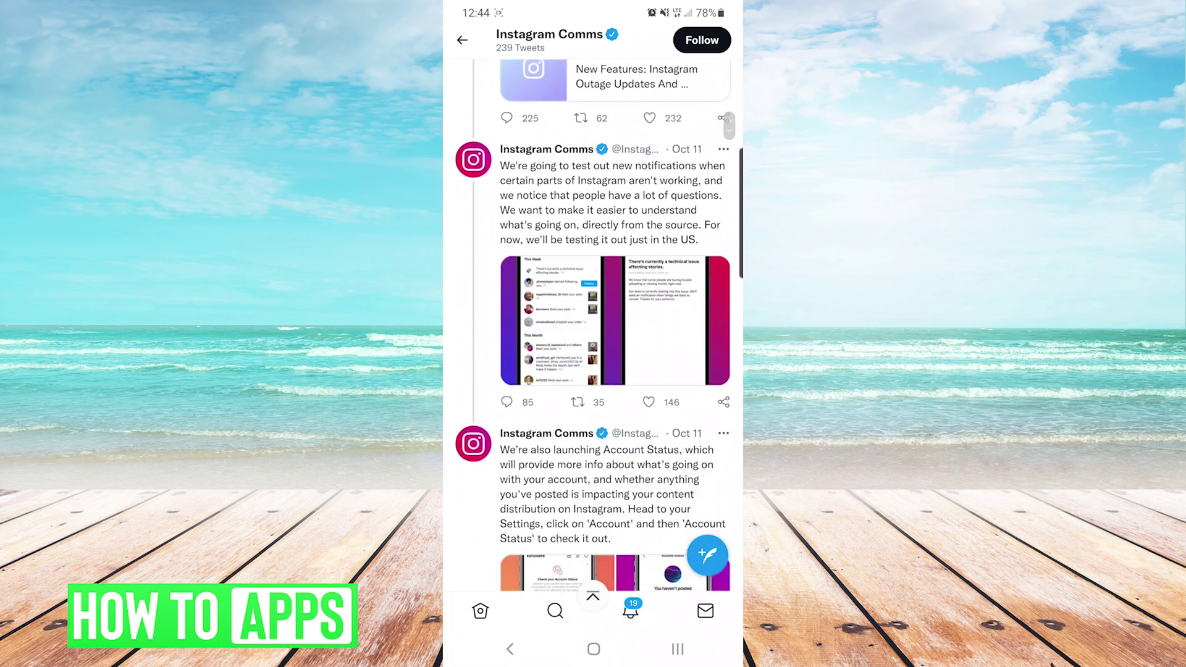
scroll(593, 370, down, 5)
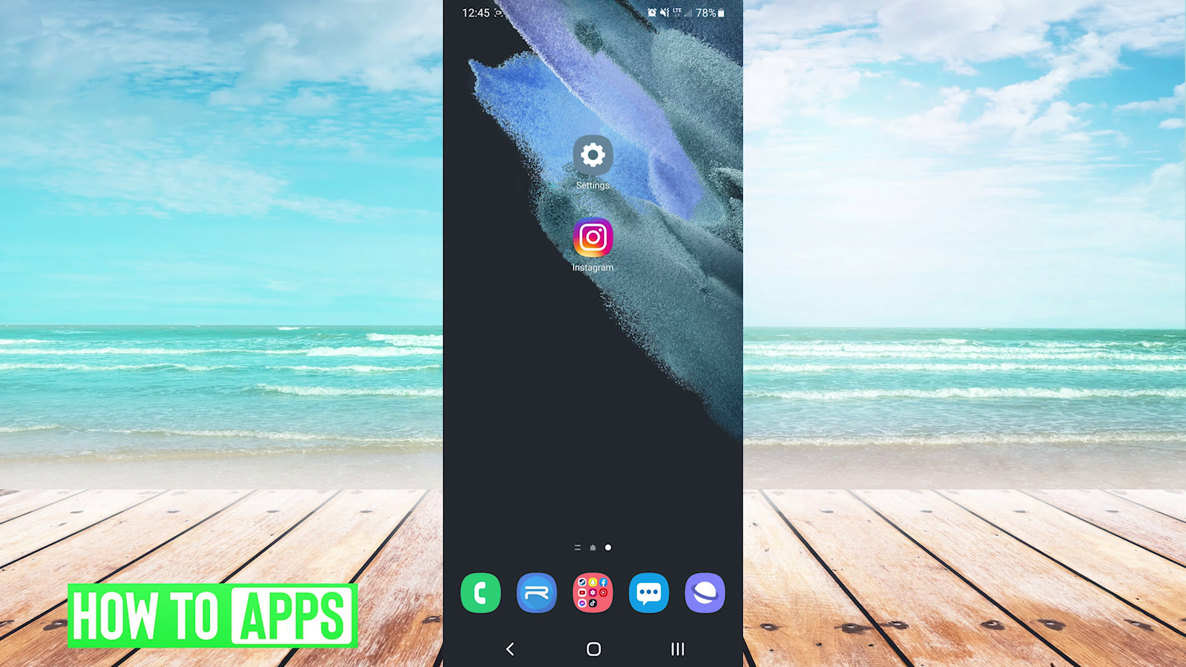
Go to Settings > Apps and fast-scroll the installed-apps list to Instagram.
click(593, 159)
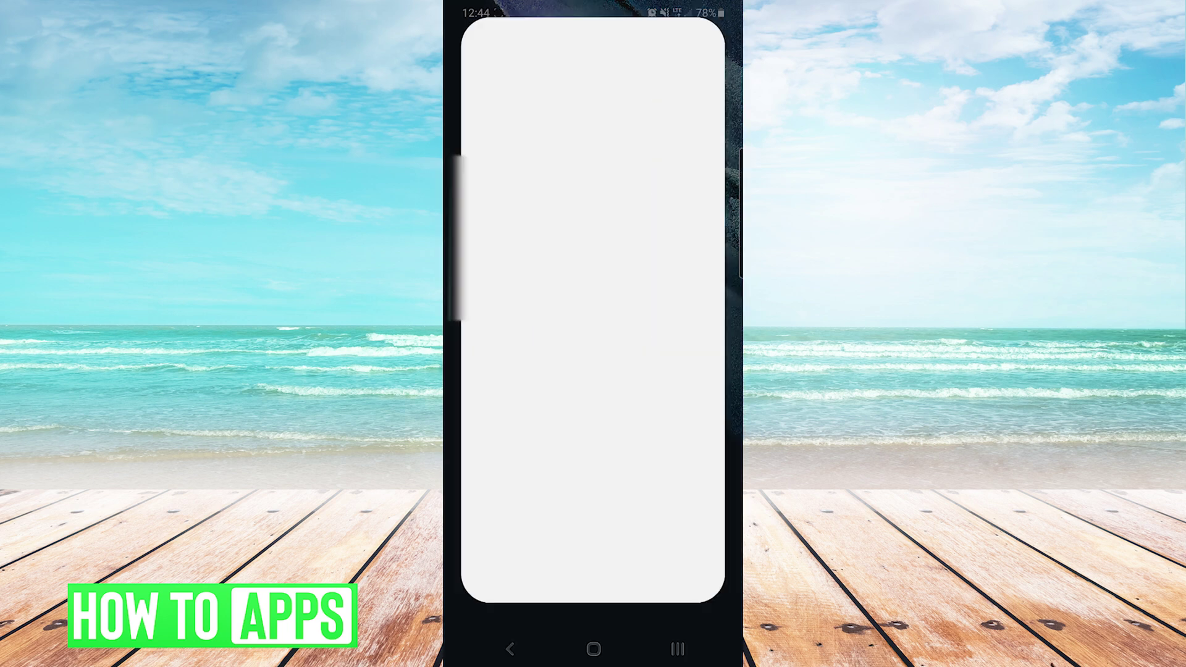
scroll(593, 370, down, 10)
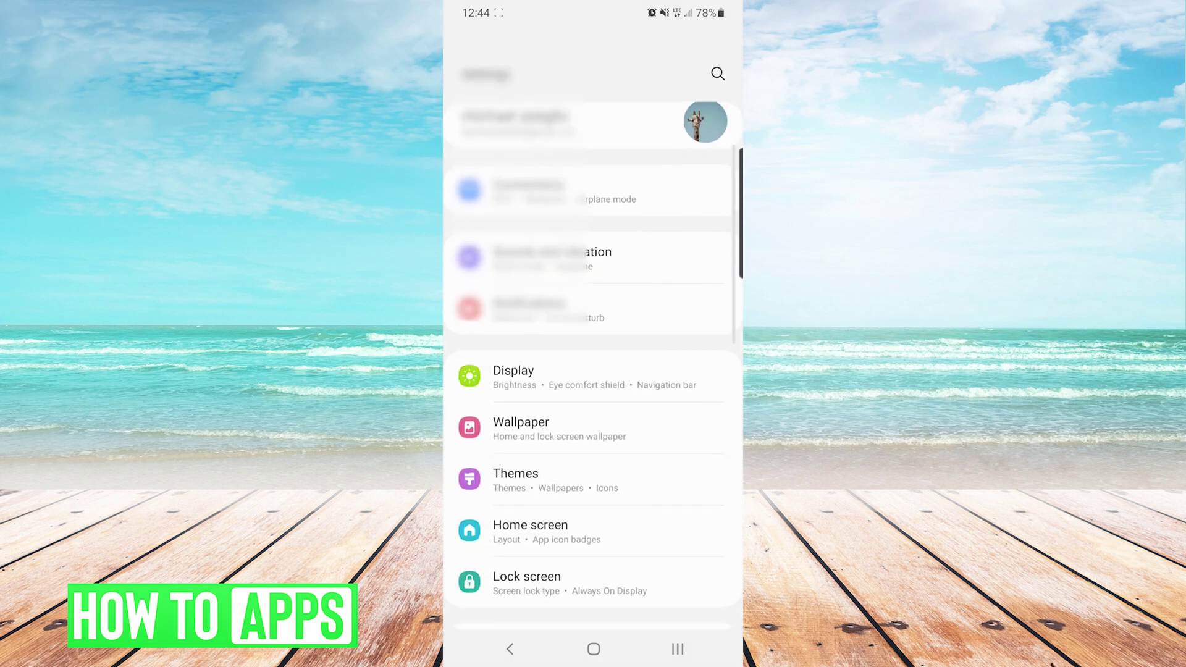
scroll(593, 370, down, 2)
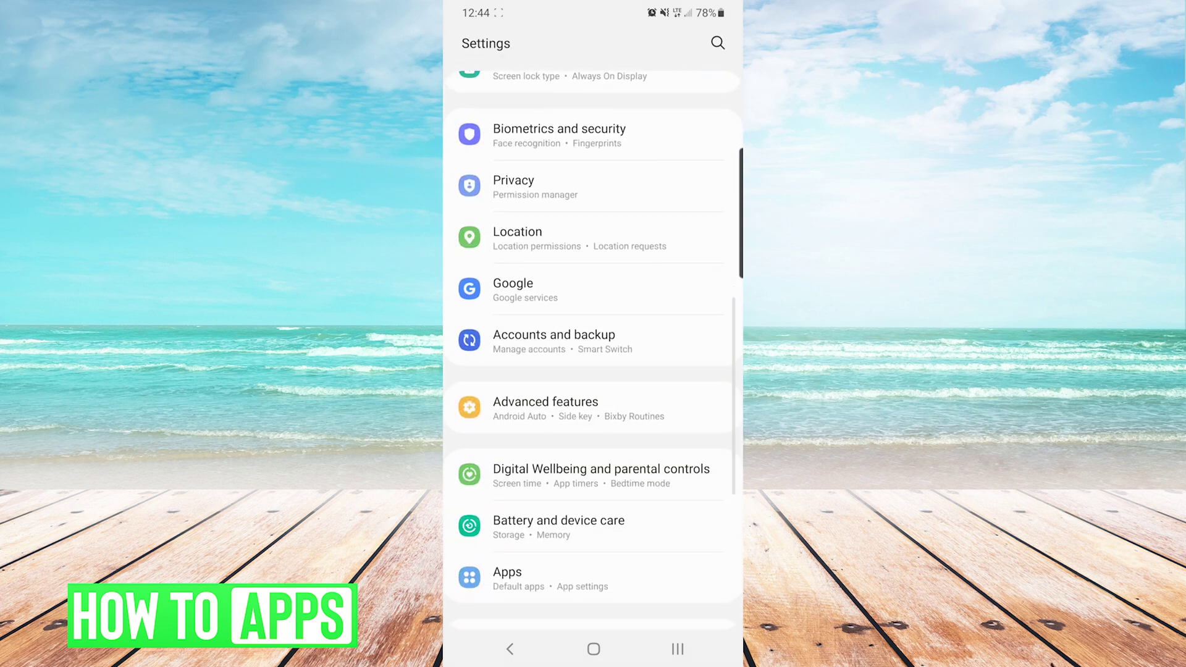
click(557, 577)
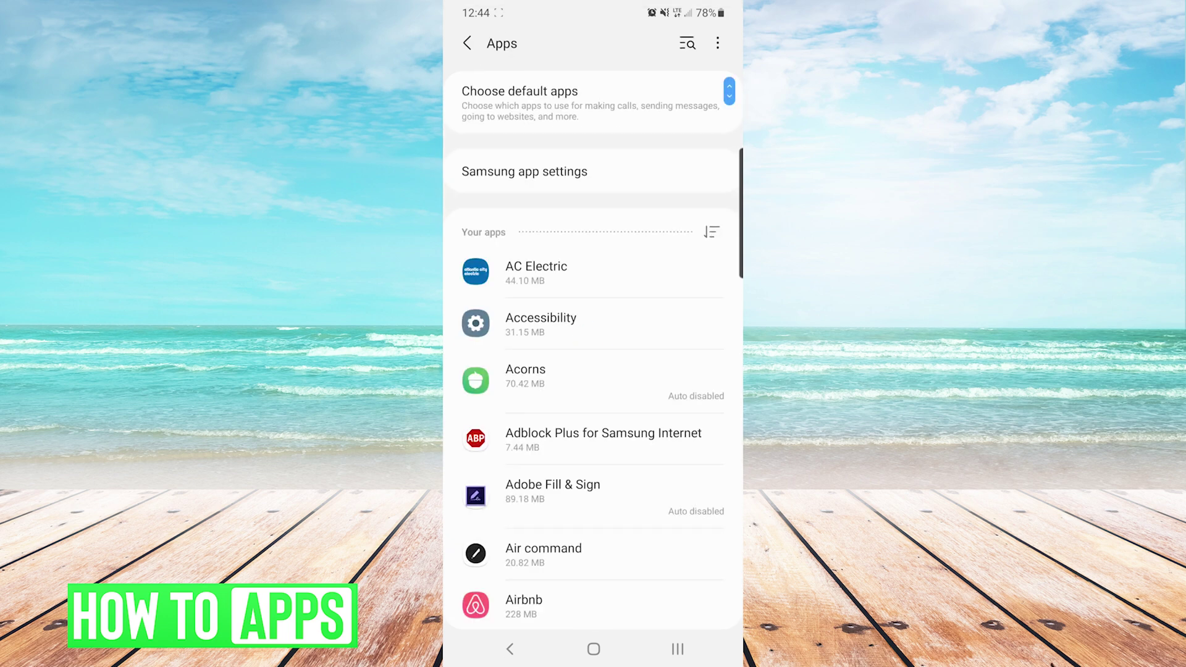
drag(729, 91, 730, 241)
Open Instagram's App info and its Storage details showing 812 MB of internal storage.
click(574, 408)
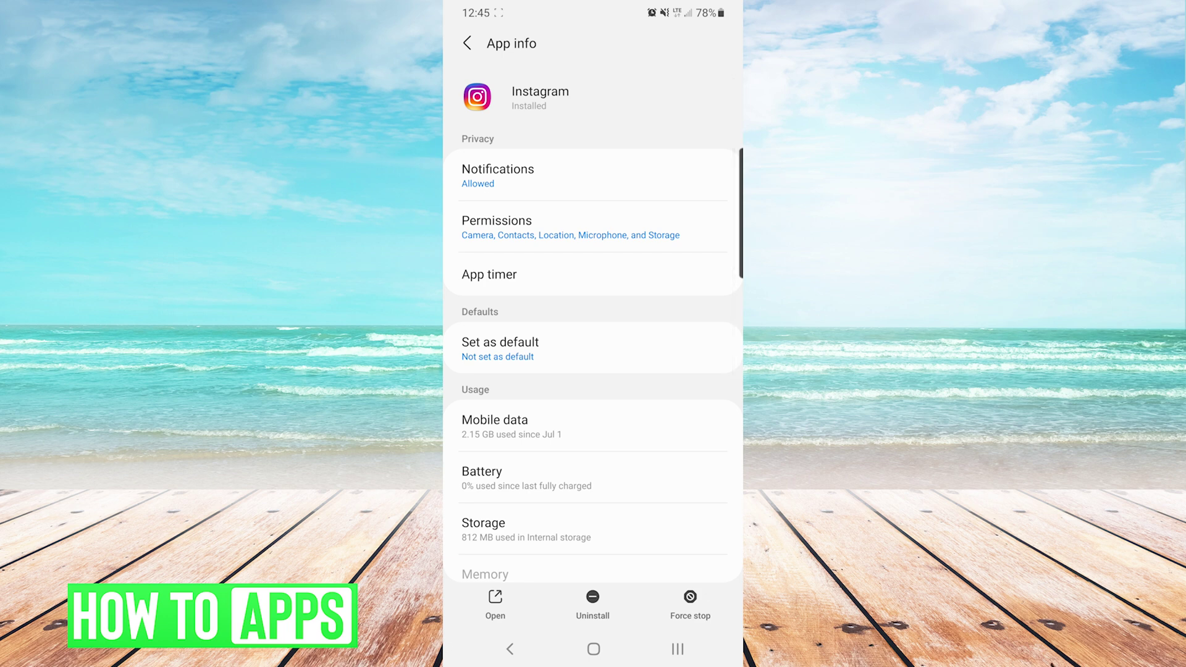
click(537, 531)
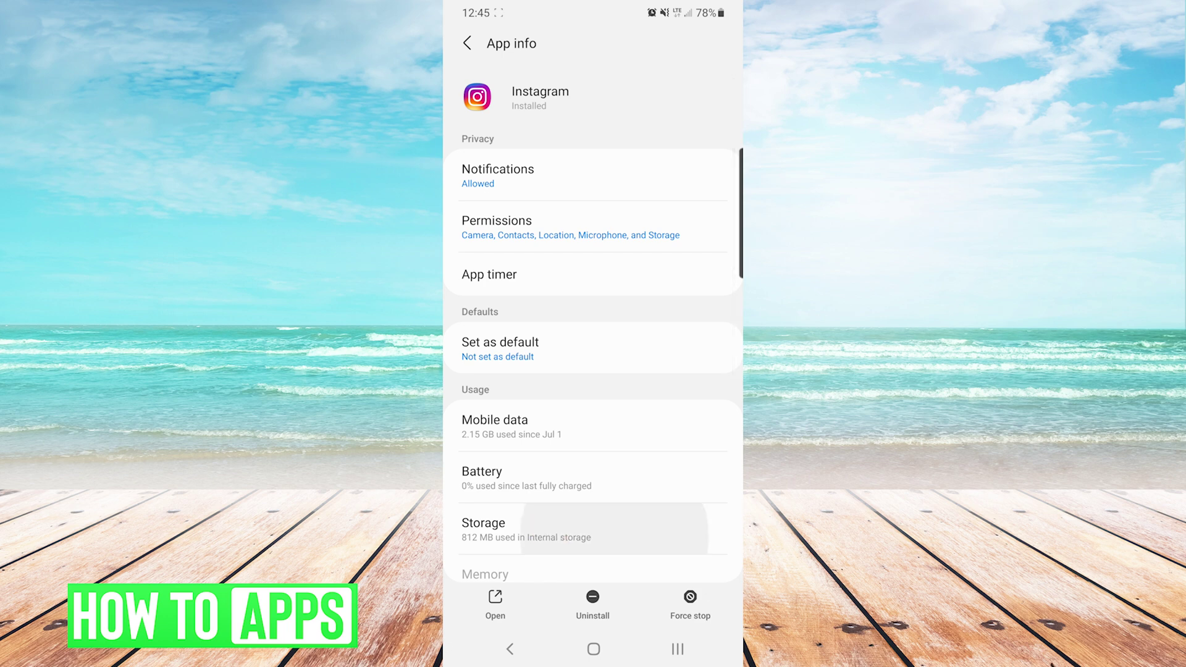